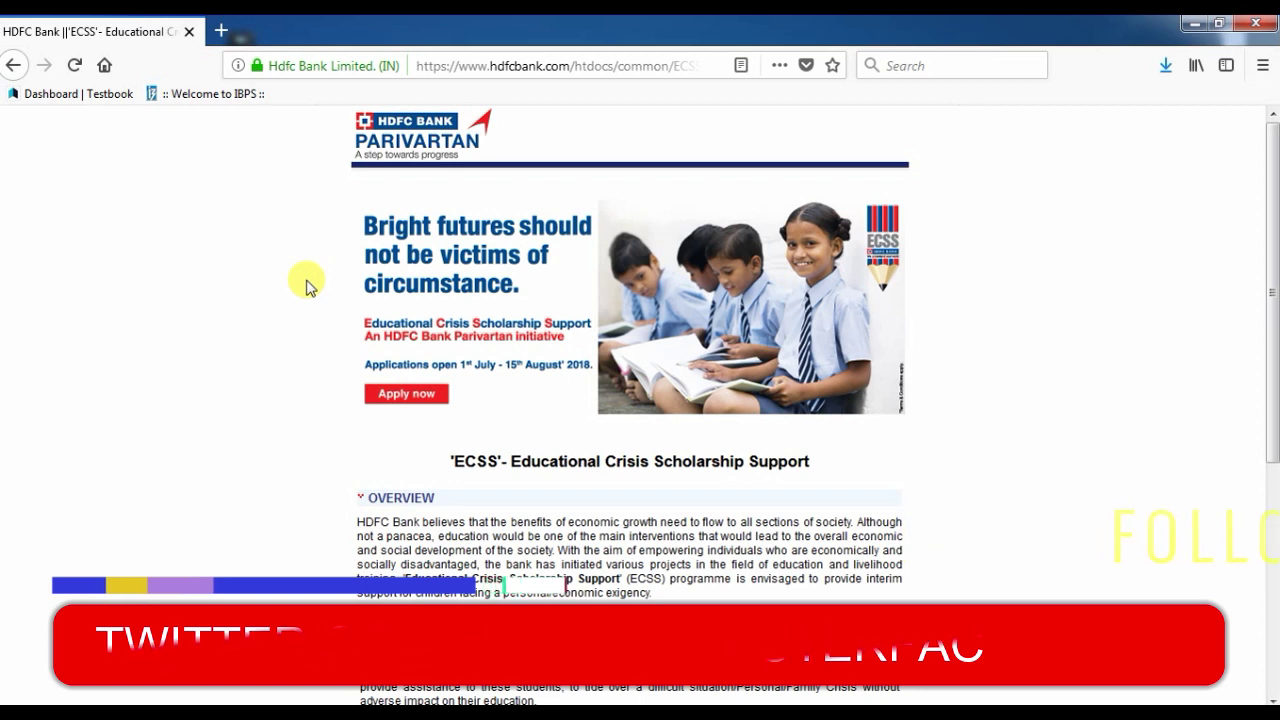
Scroll the ECSS page past the Overview to the 'To apply for ECSS' link and FAQ/Annexure links.
scroll(309, 286, down, 2)
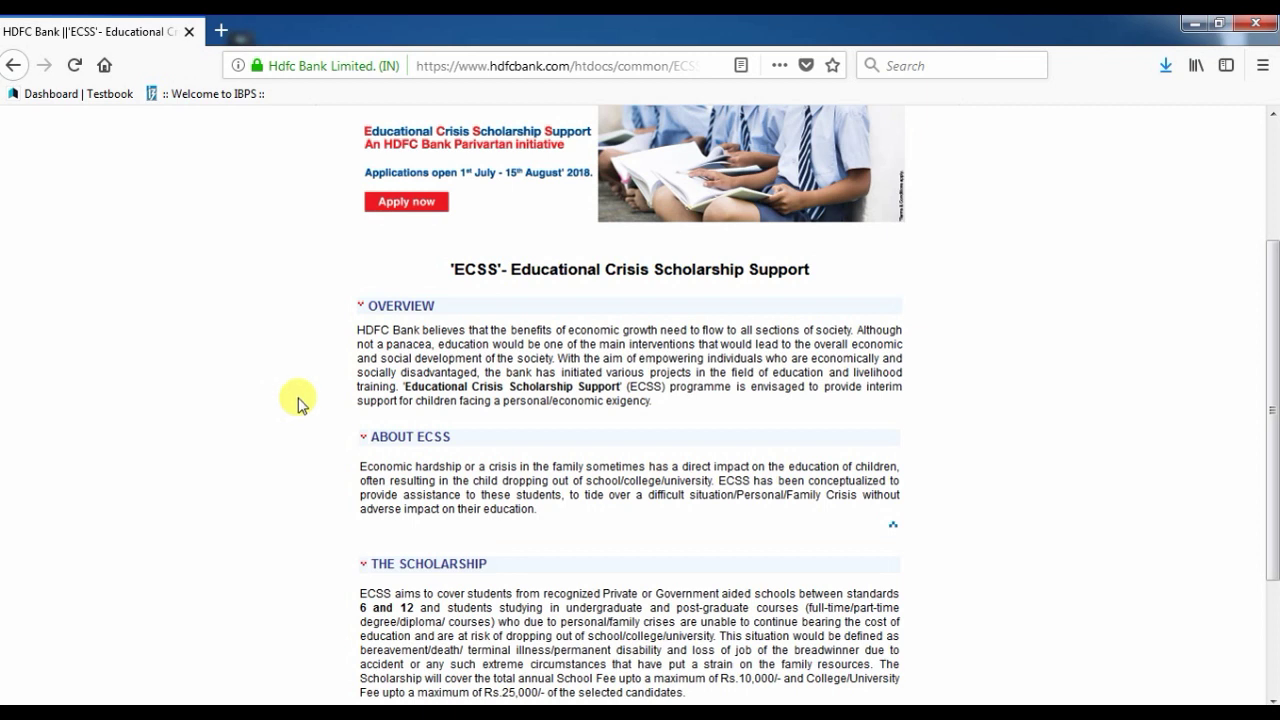
scroll(295, 402, down, 1)
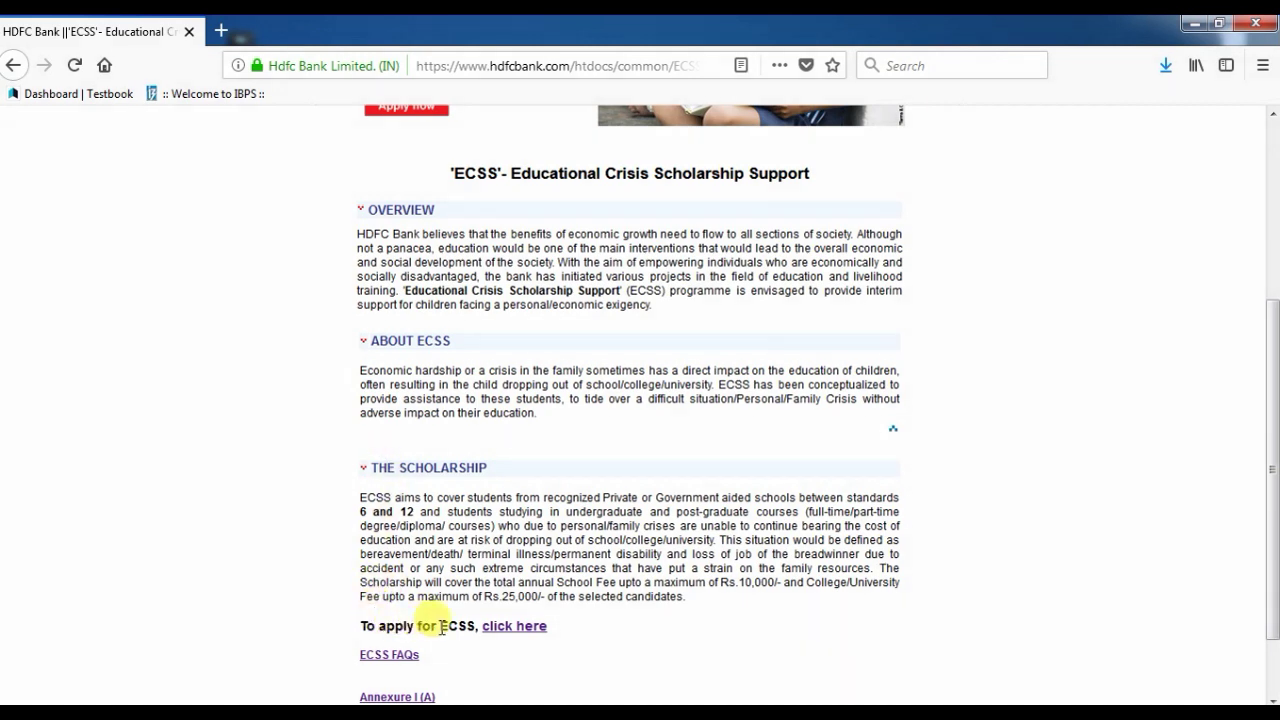
scroll(428, 633, down, 1)
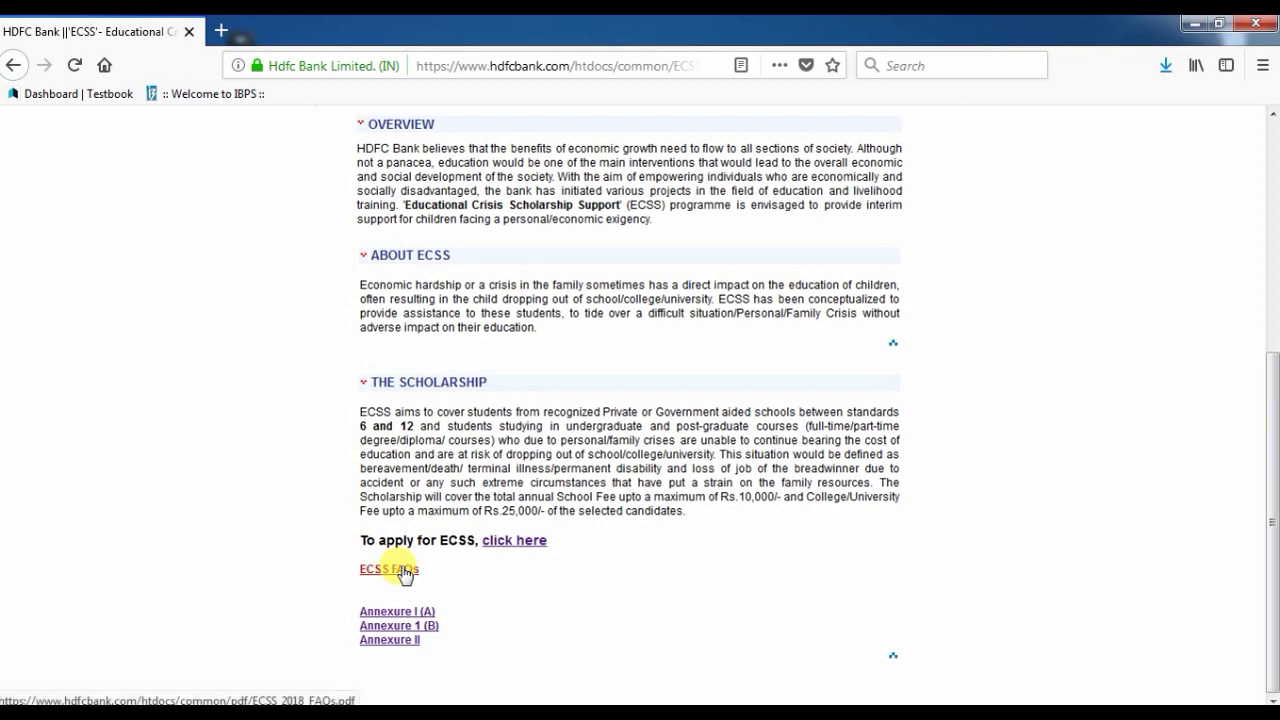
Open the ECSS FAQs PDF and highlight answers on selection criteria, one-per-family, branch verification and results address.
click(402, 570)
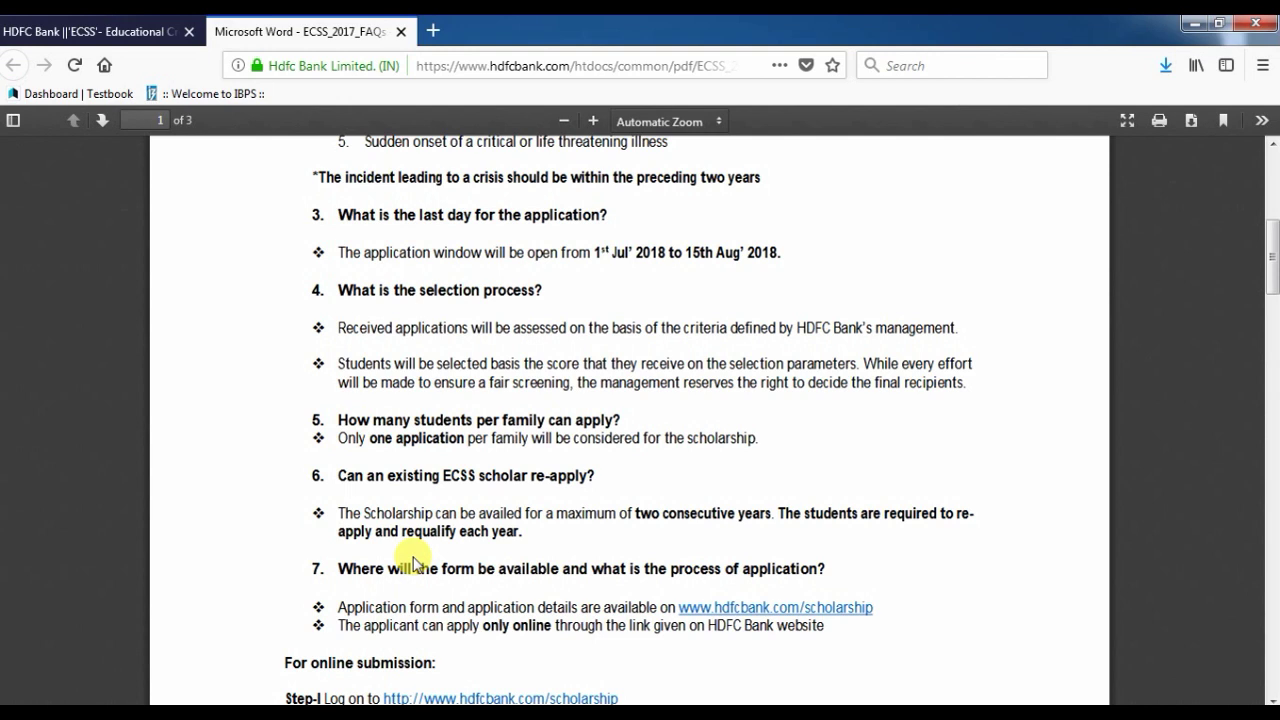
drag(665, 326, 950, 334)
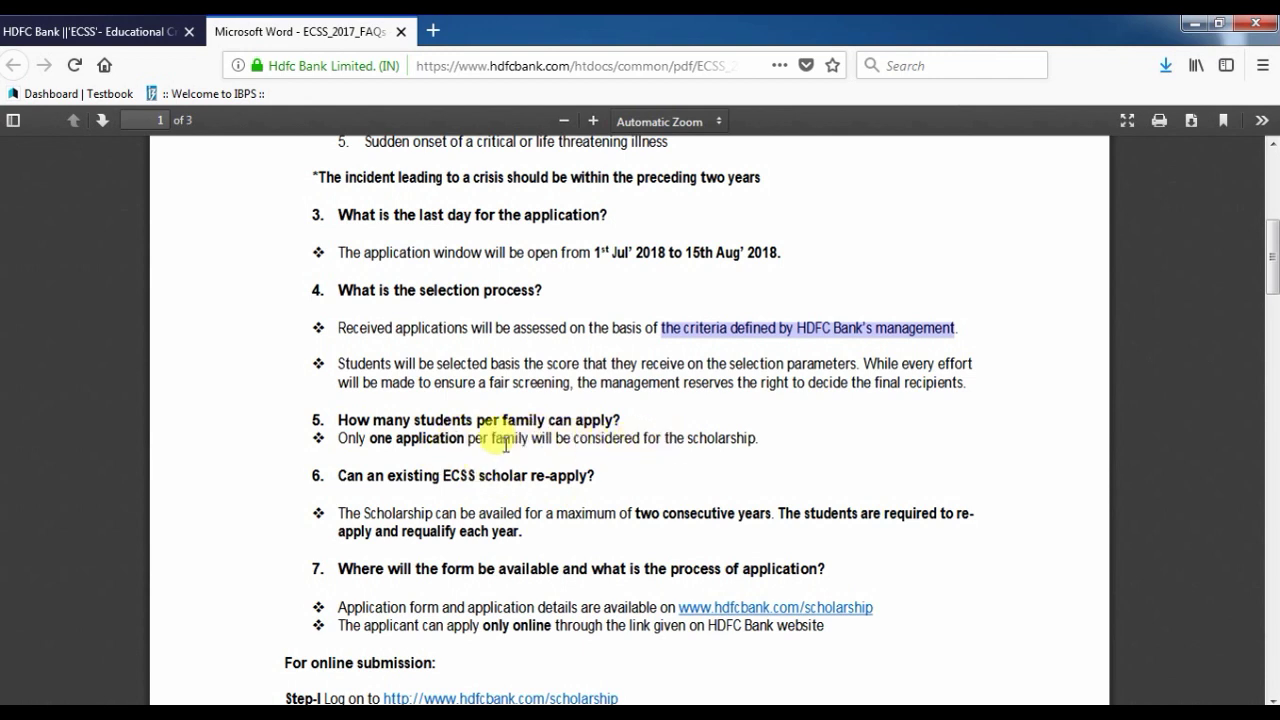
drag(340, 437, 773, 452)
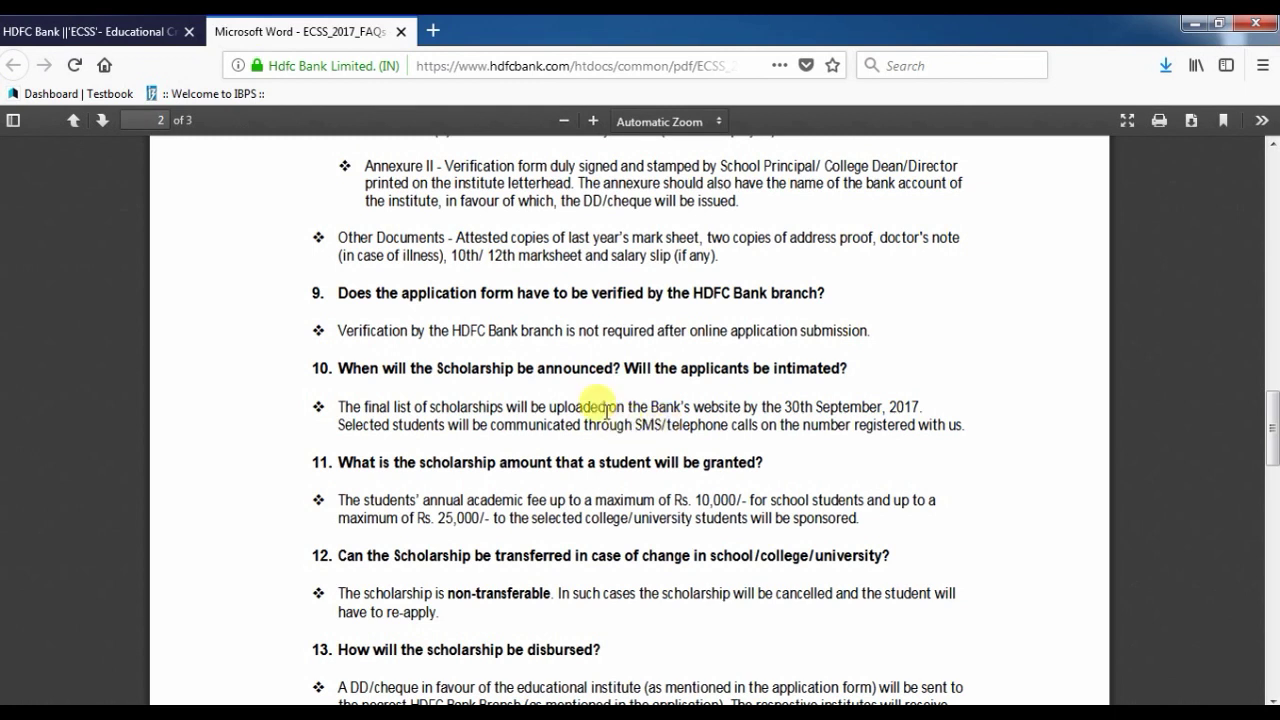
drag(545, 331, 830, 337)
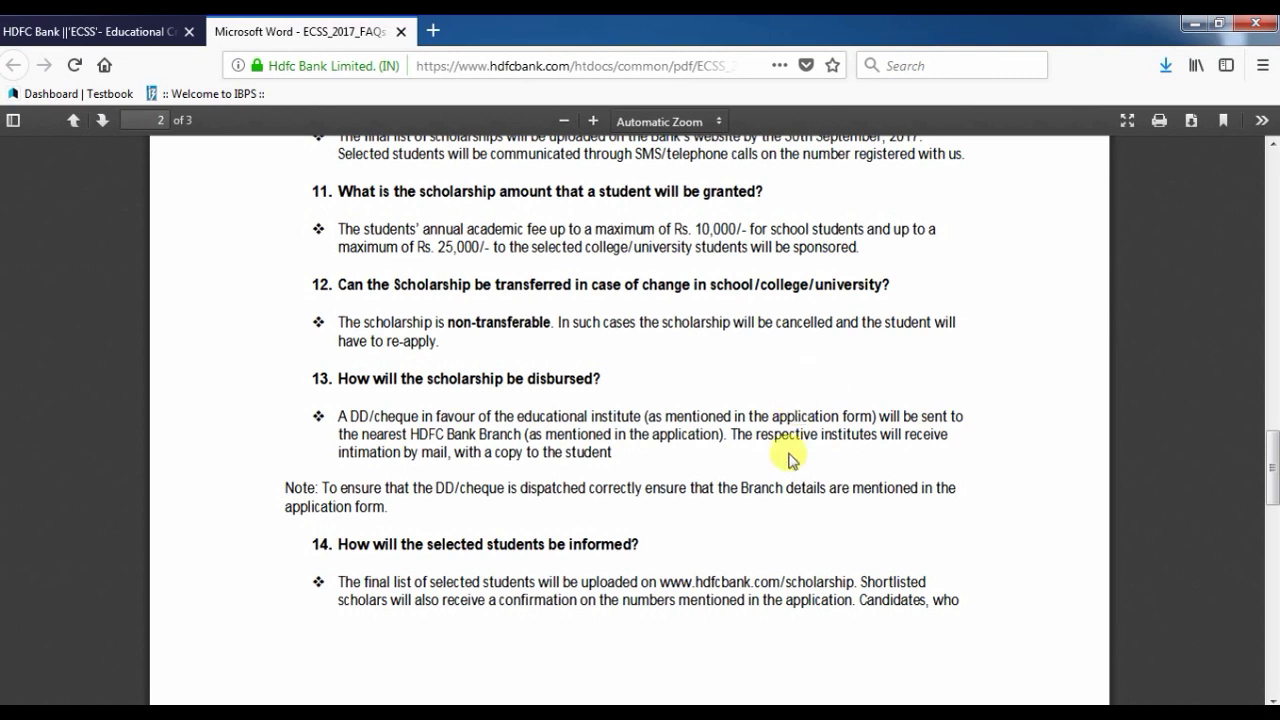
drag(663, 581, 855, 582)
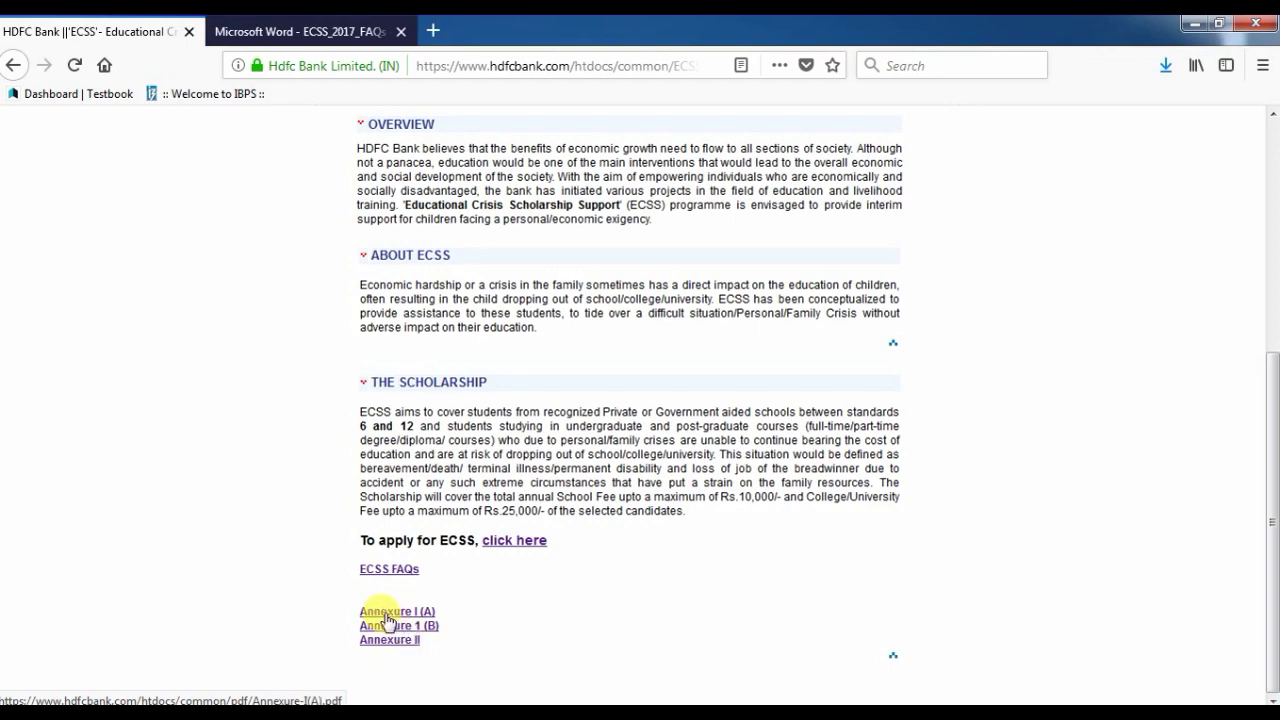
Open the Annexure I (A) form in its own tab.
click(387, 613)
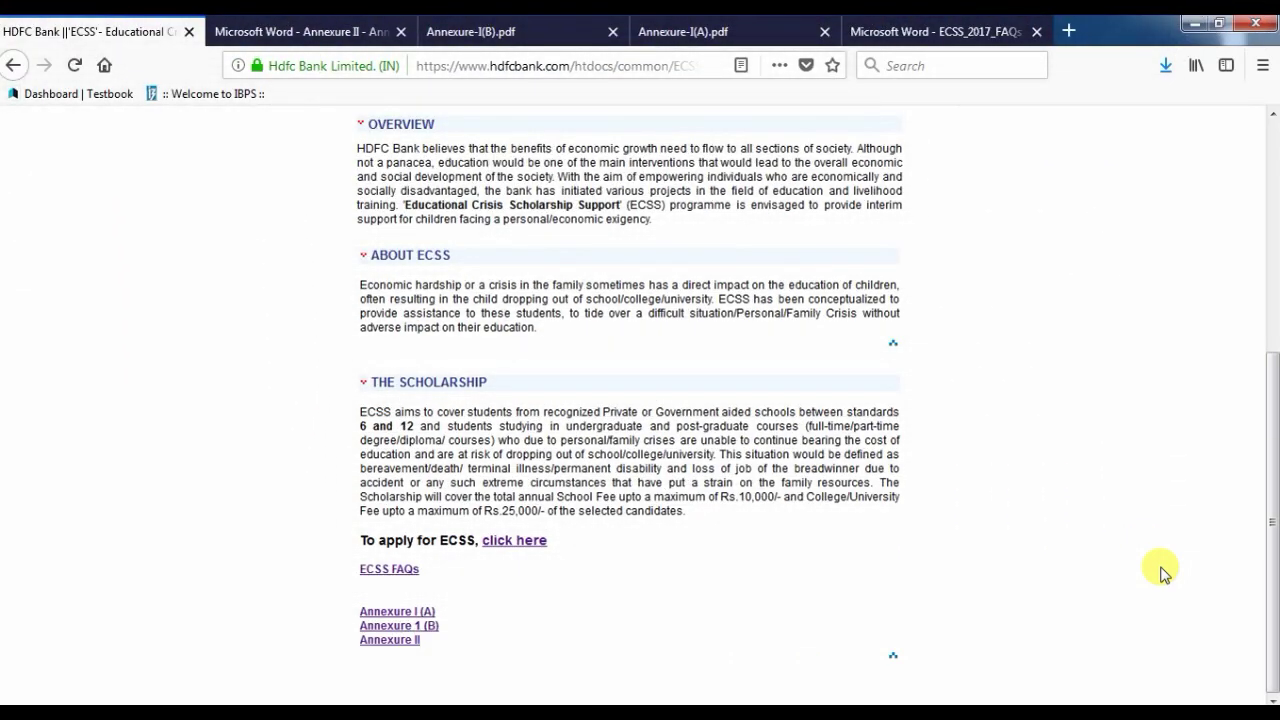
Start the HDFC Bank ECSS application on Goodera and submit the saved e-mail address.
click(512, 540)
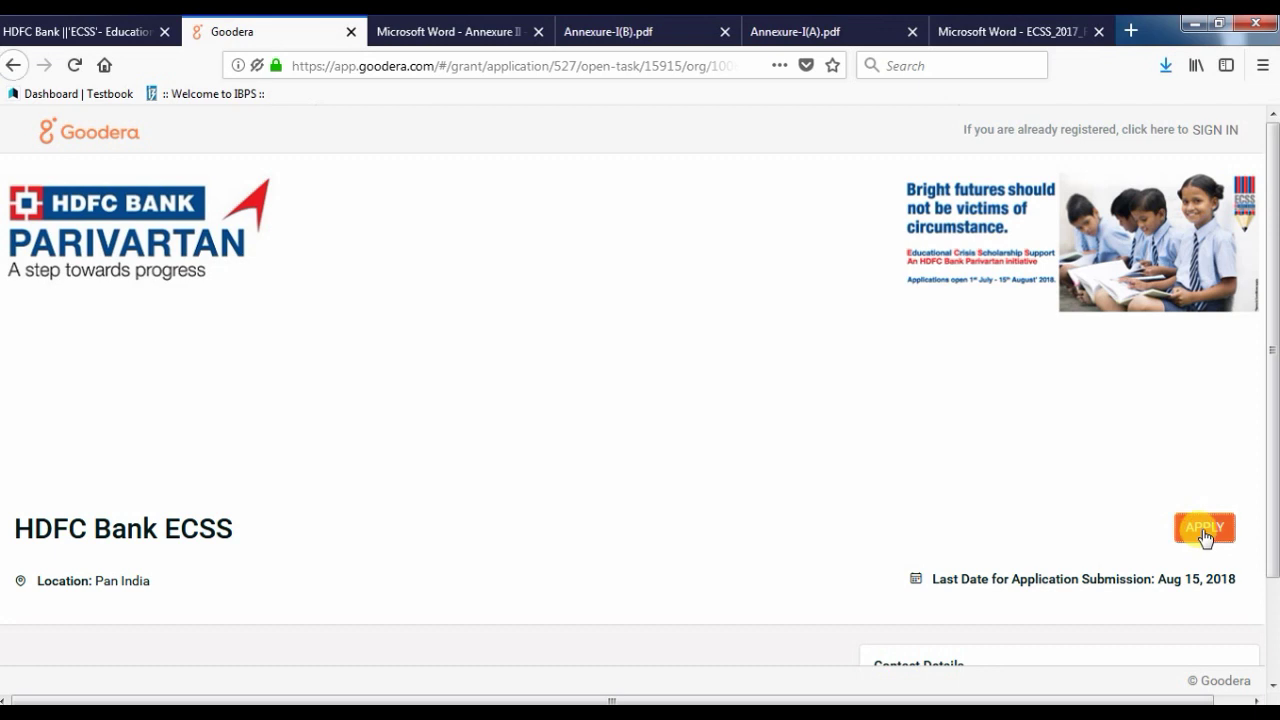
click(1204, 530)
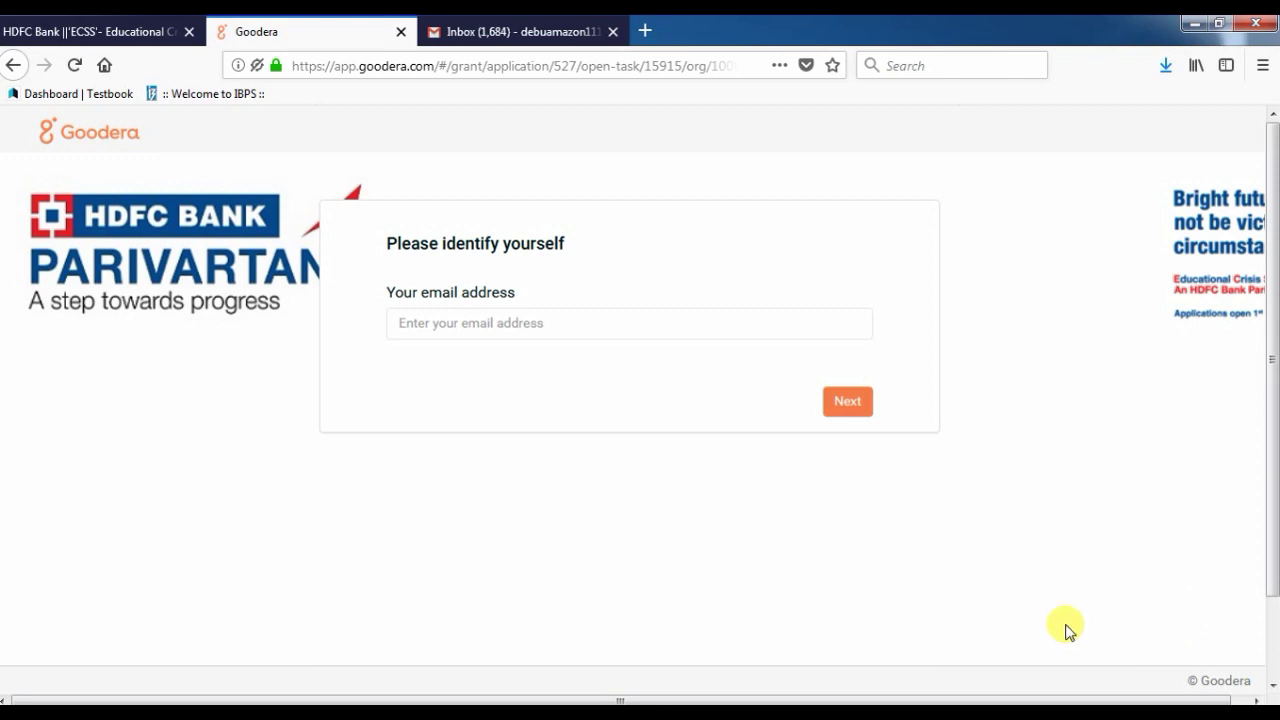
click(481, 324)
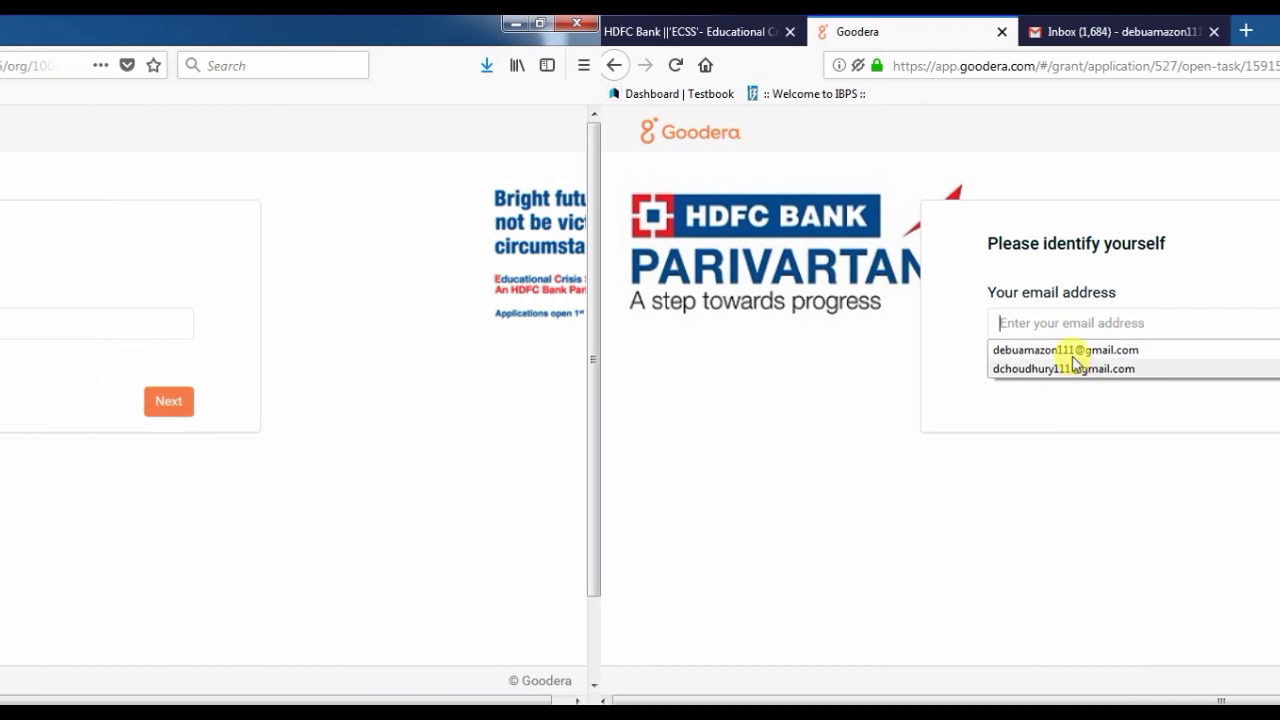
click(758, 350)
click(1127, 400)
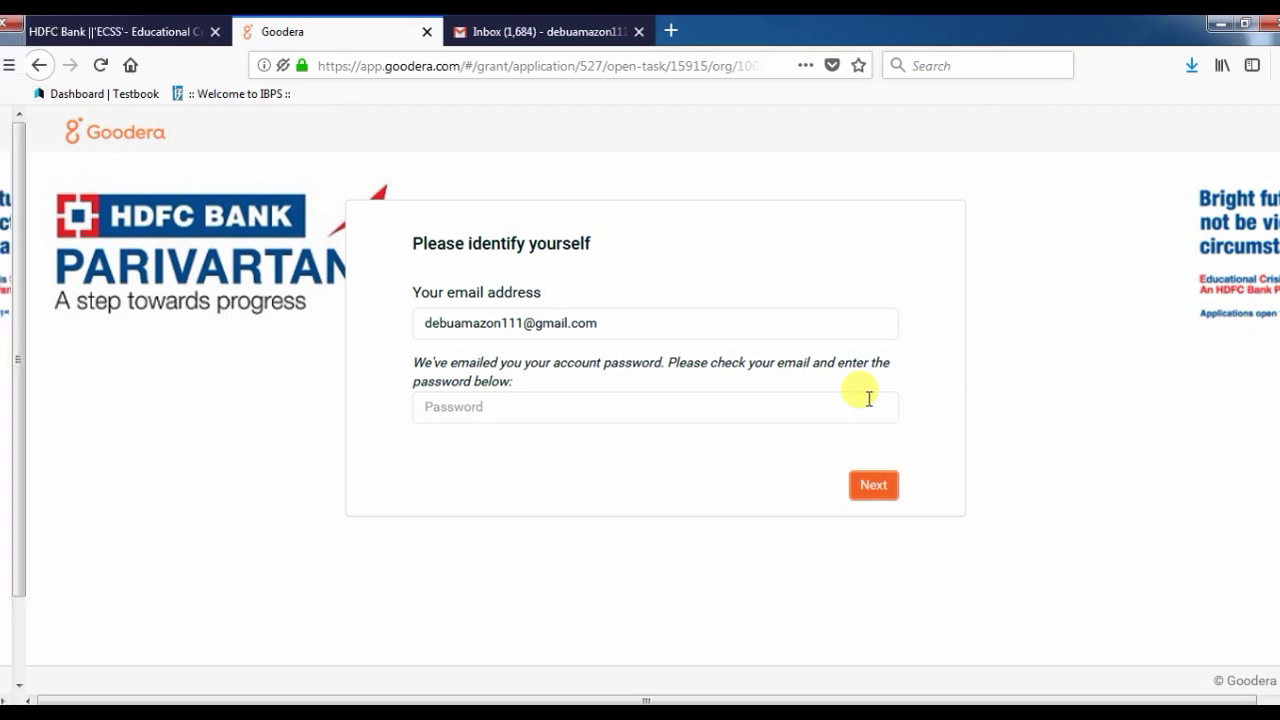
Sign in with the account password that was e-mailed.
click(518, 407)
text(****)
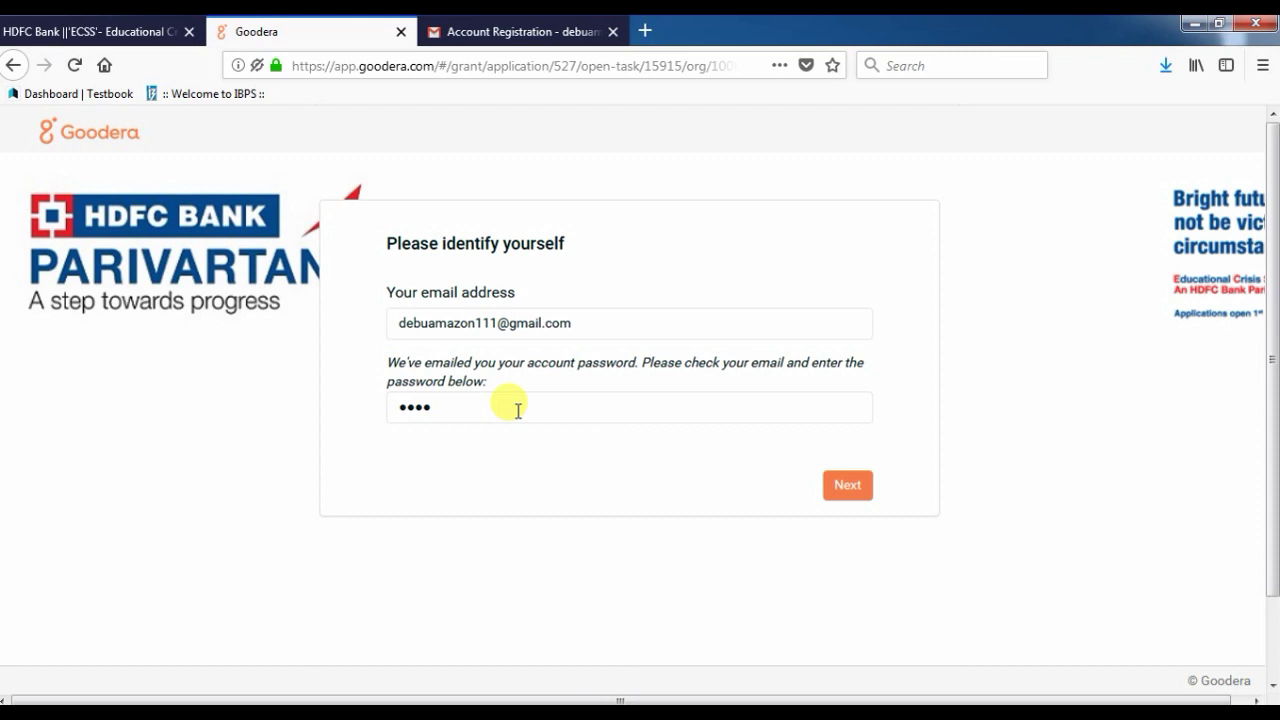
click(848, 486)
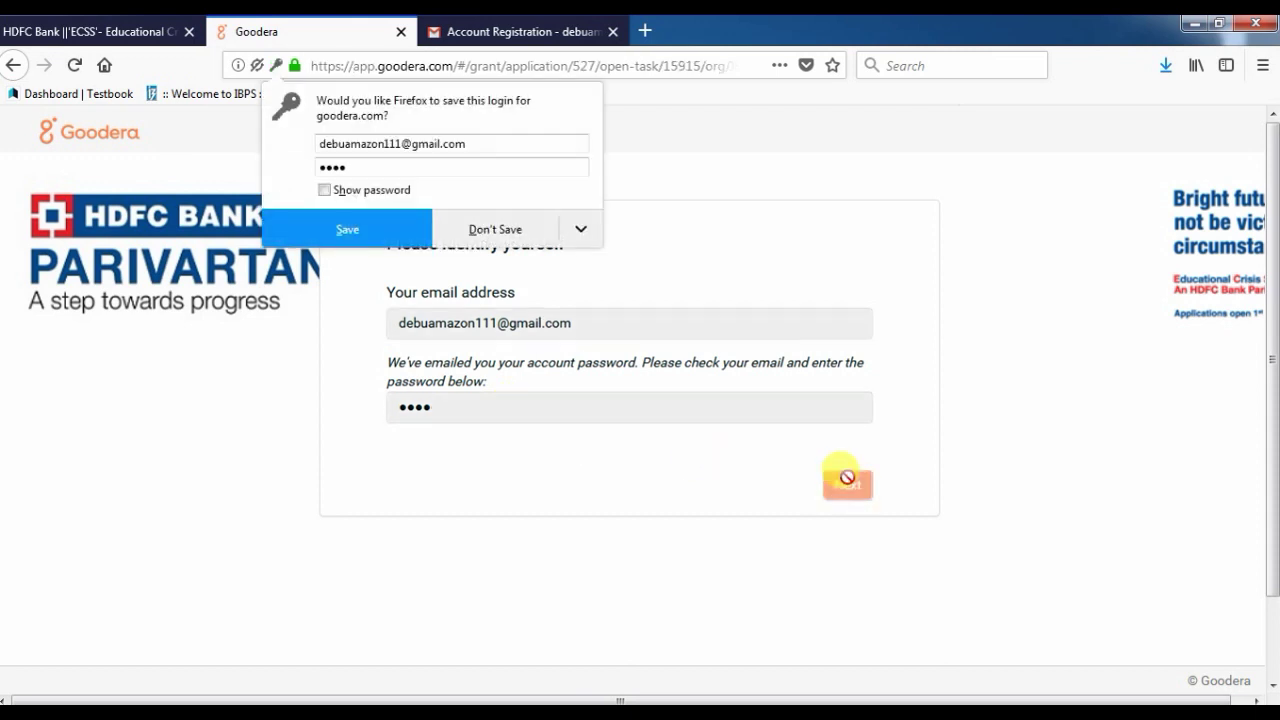
Enter the applicant's full name, India (+91) dialling code and mobile number, declining to save the login.
click(507, 240)
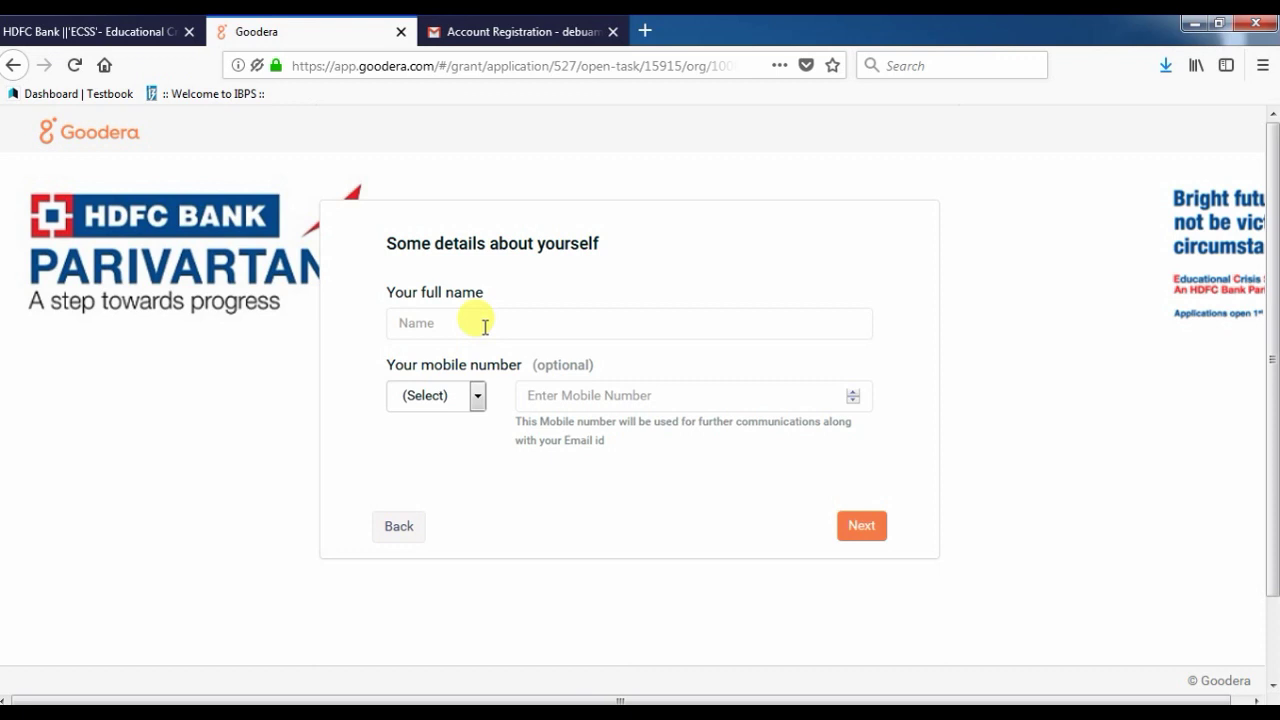
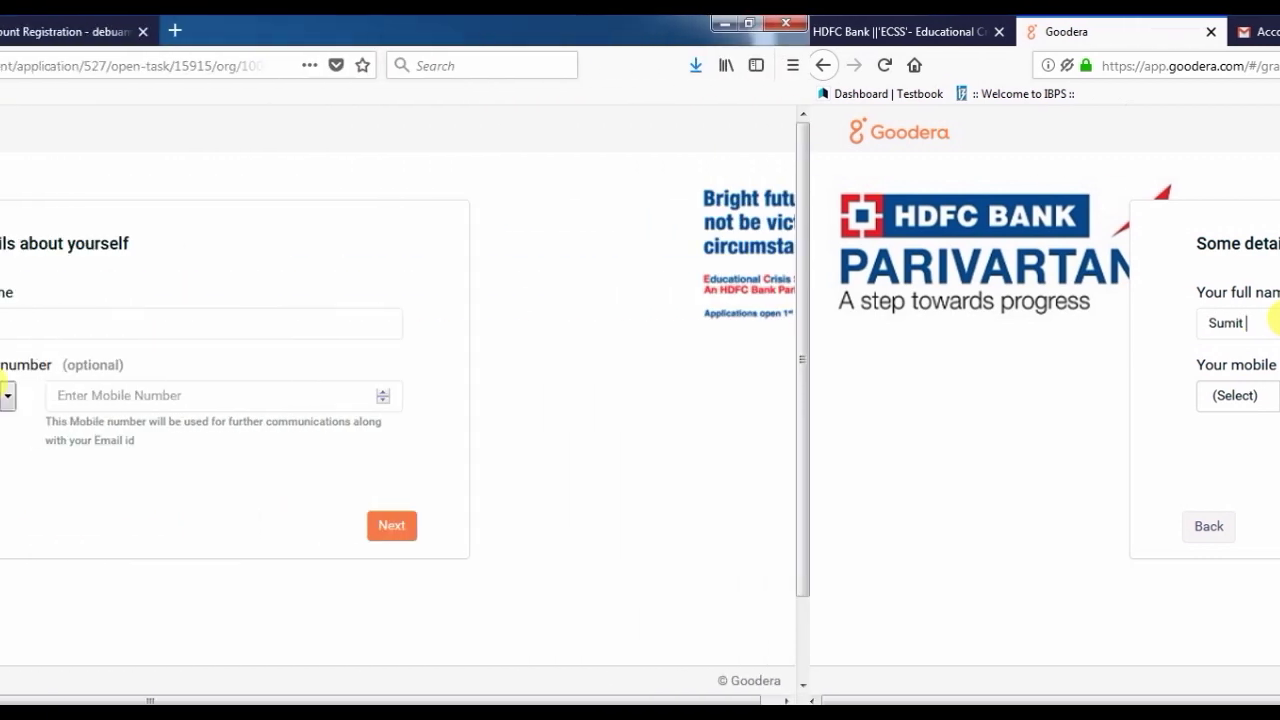
click(1268, 393)
text(ind)
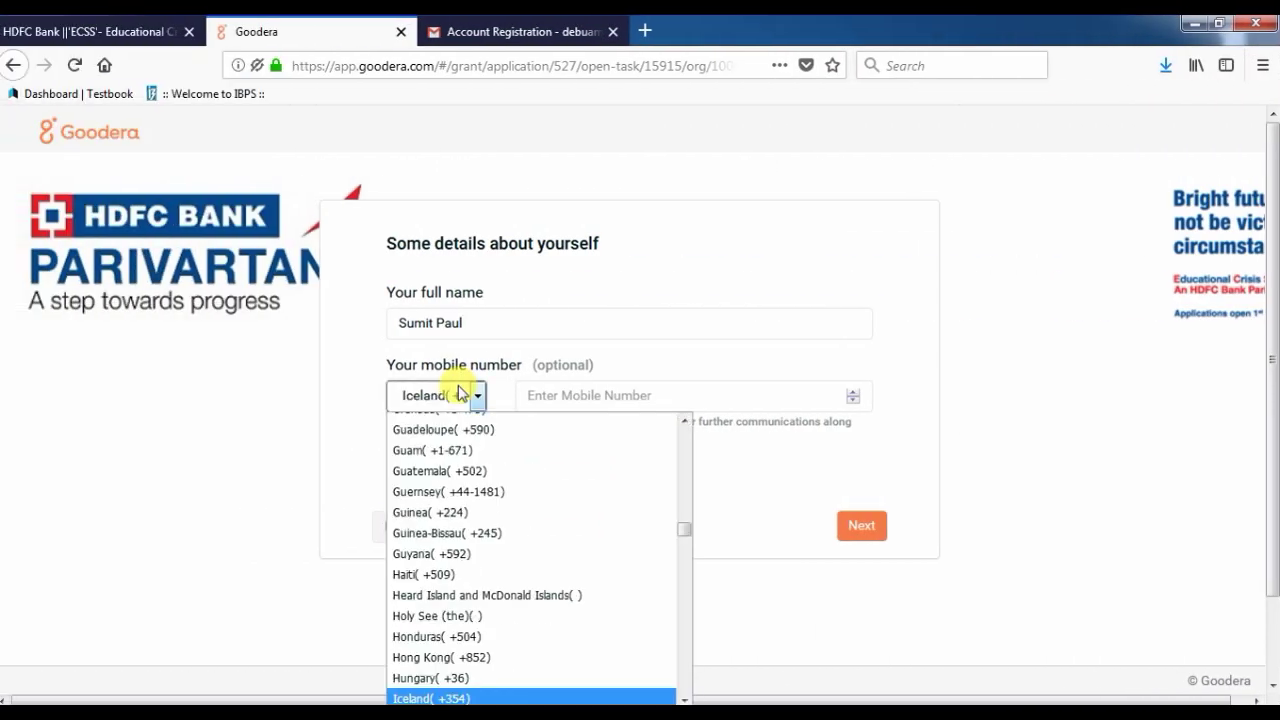
key(Return)
click(556, 395)
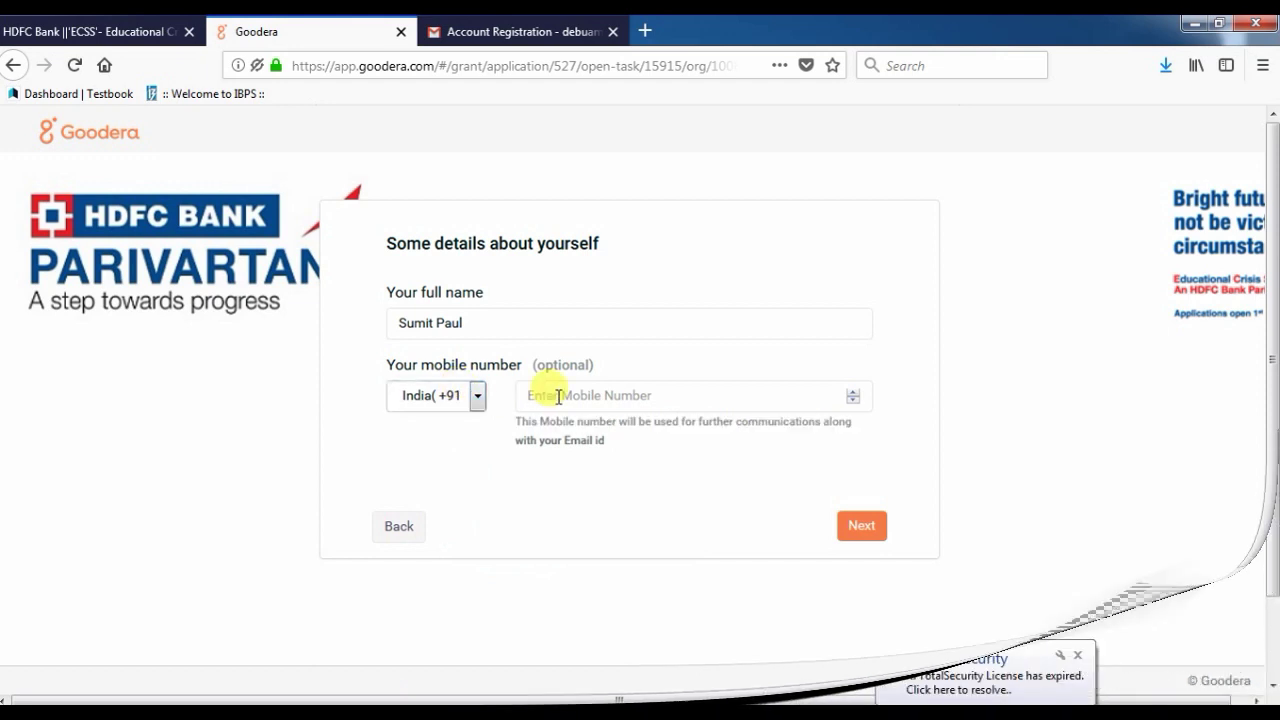
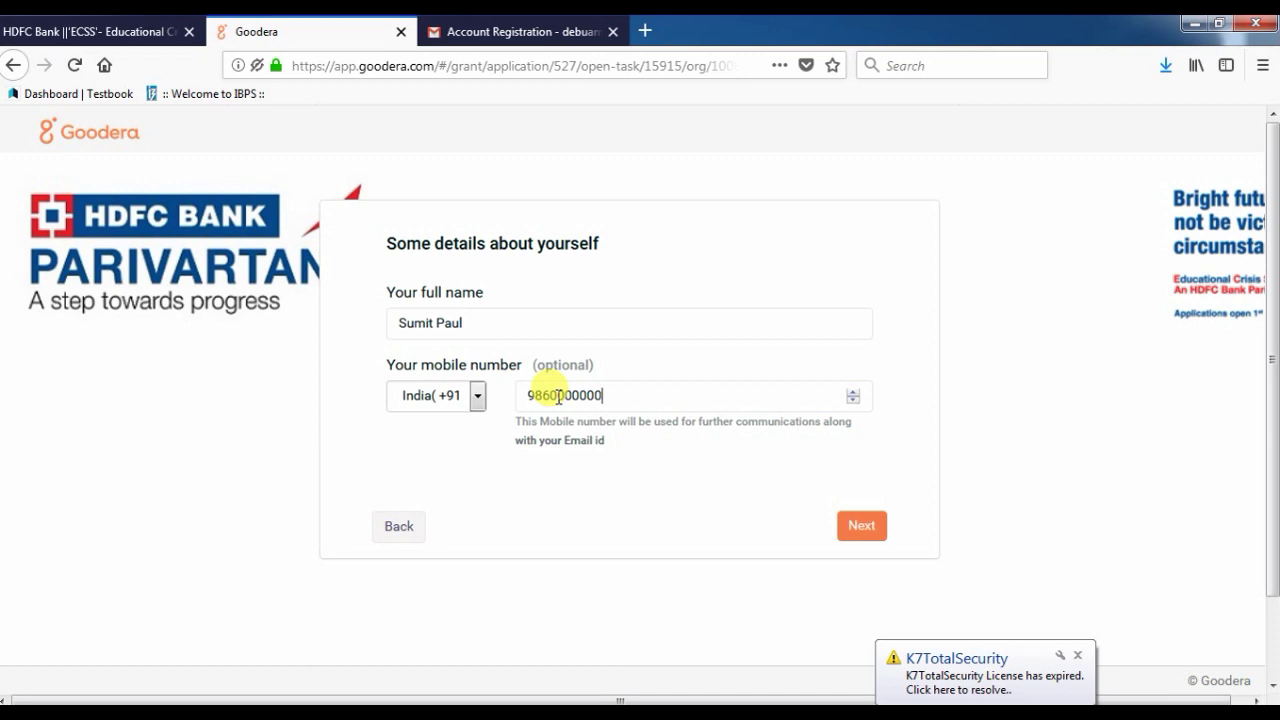
click(829, 527)
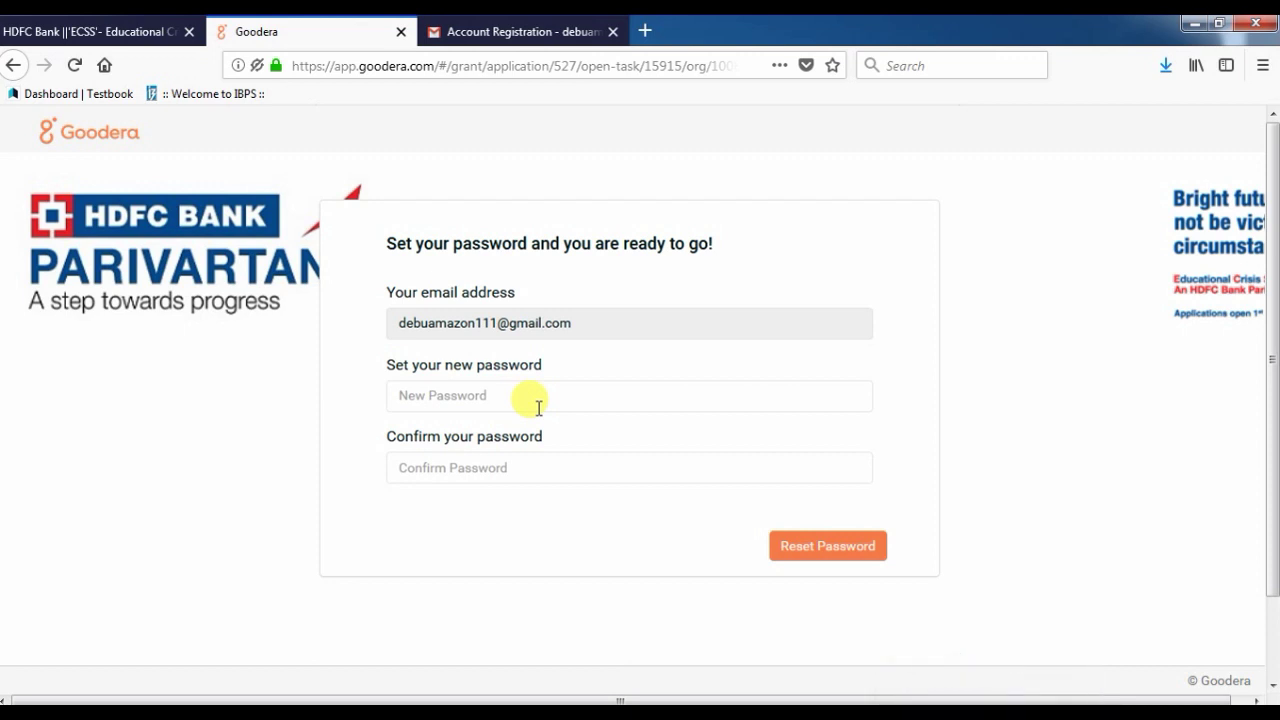
Enter and confirm the new account password, then reset it.
text(••••••••)
click(482, 464)
text(••••••••)
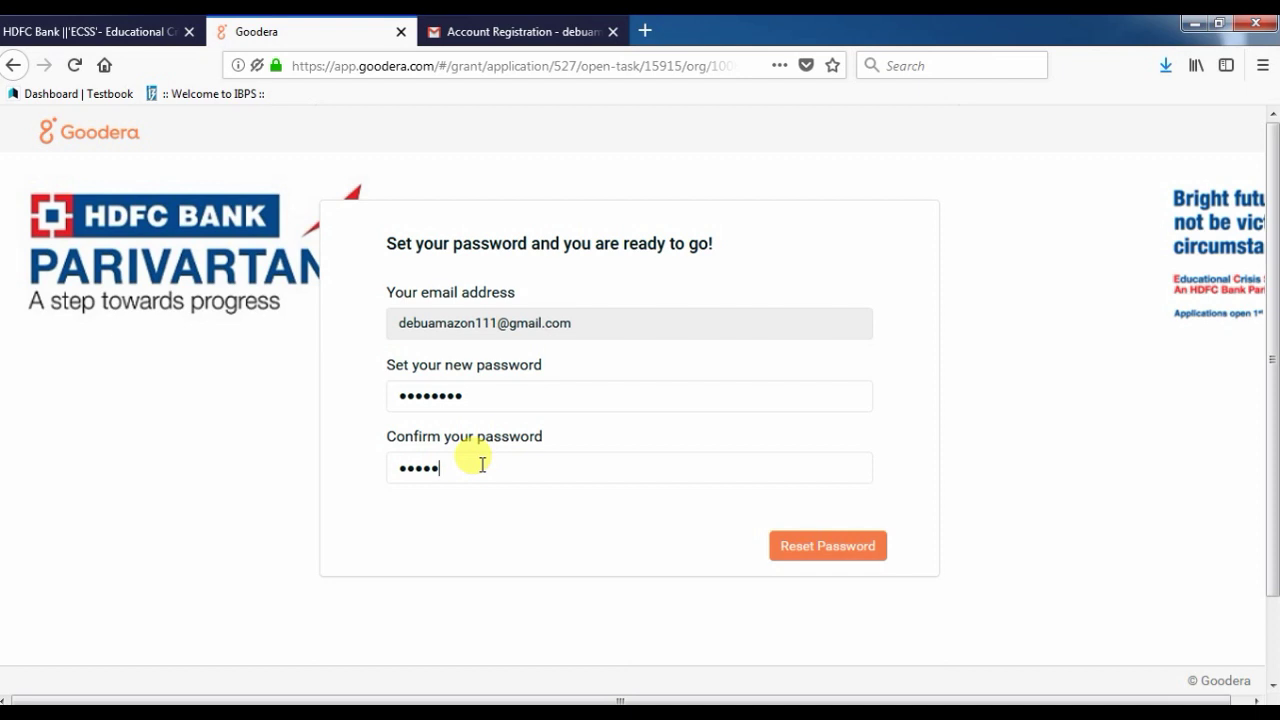
click(815, 553)
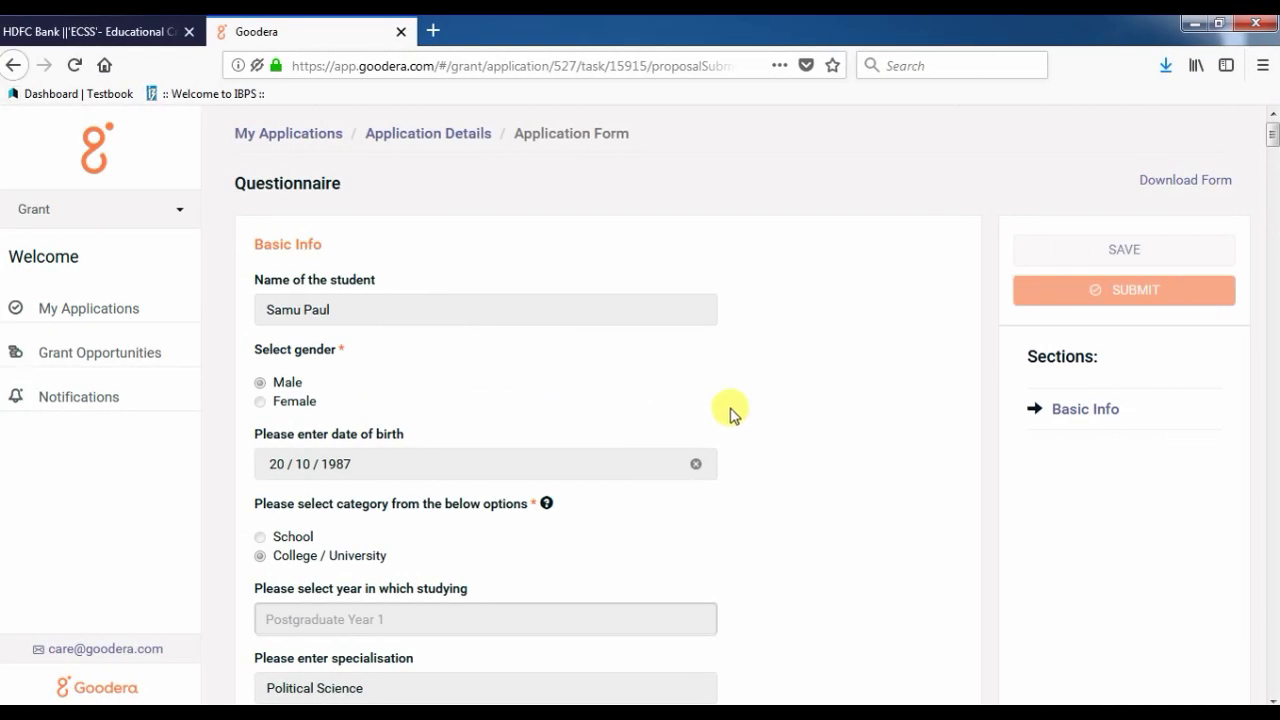
Scroll through the Basic Info questionnaire fields down to the document upload fields.
scroll(417, 342, down, 2)
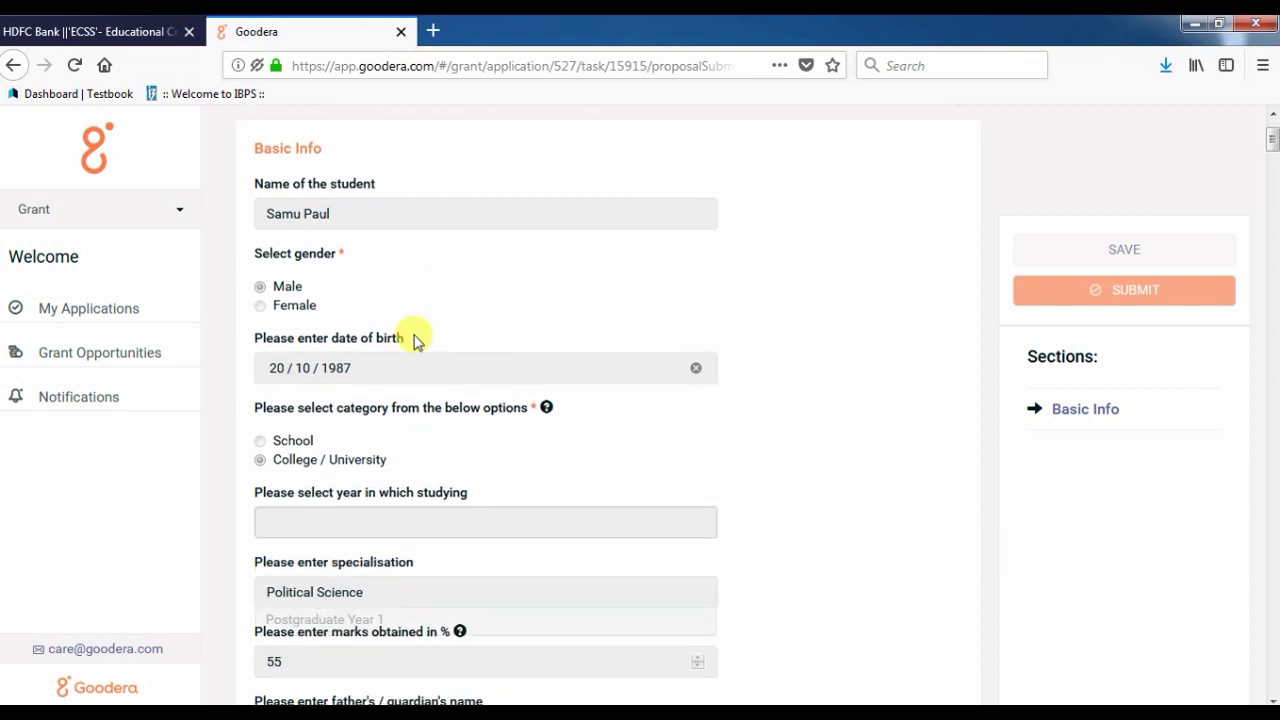
scroll(417, 342, down, 4)
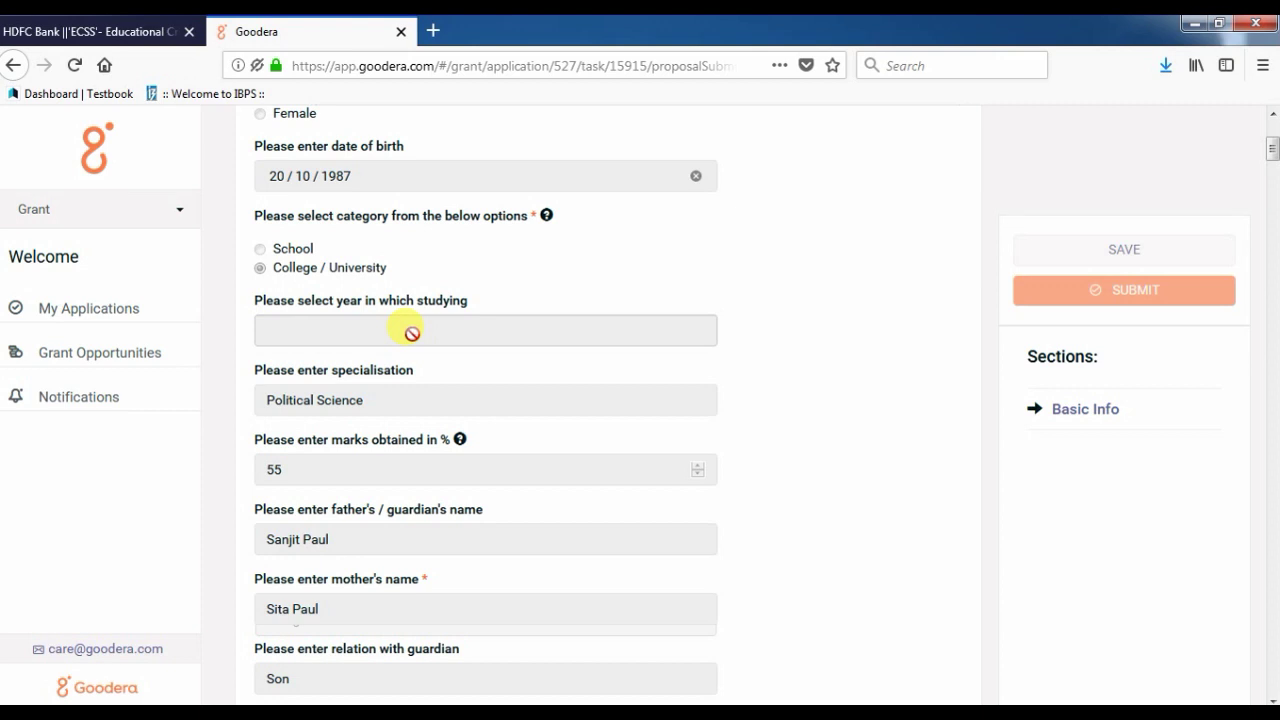
scroll(412, 333, down, 2)
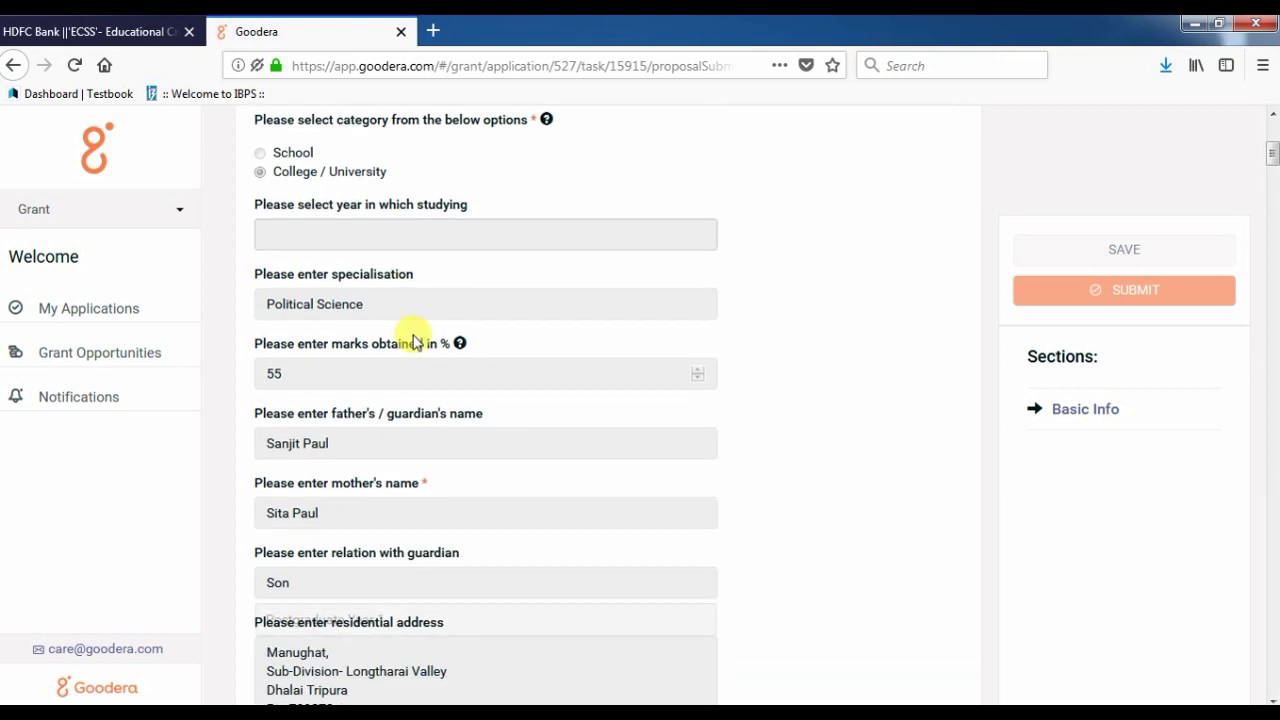
scroll(417, 342, down, 20)
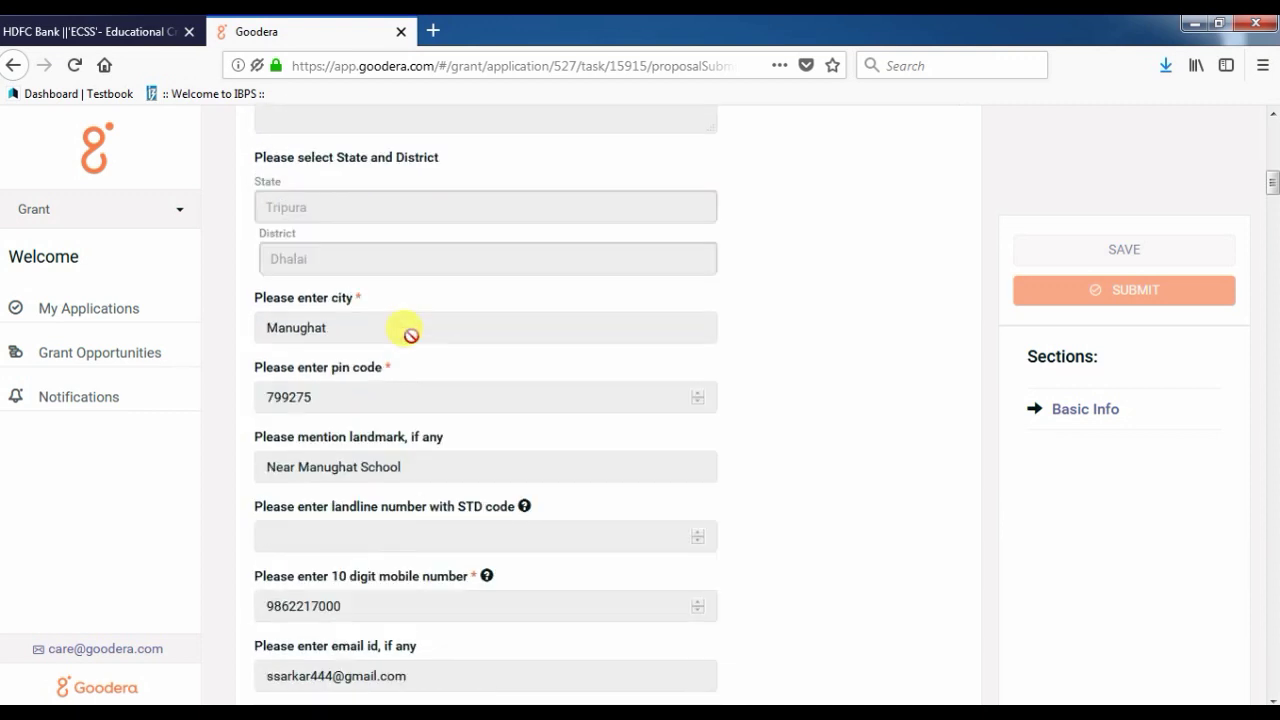
scroll(855, 342, down, 20)
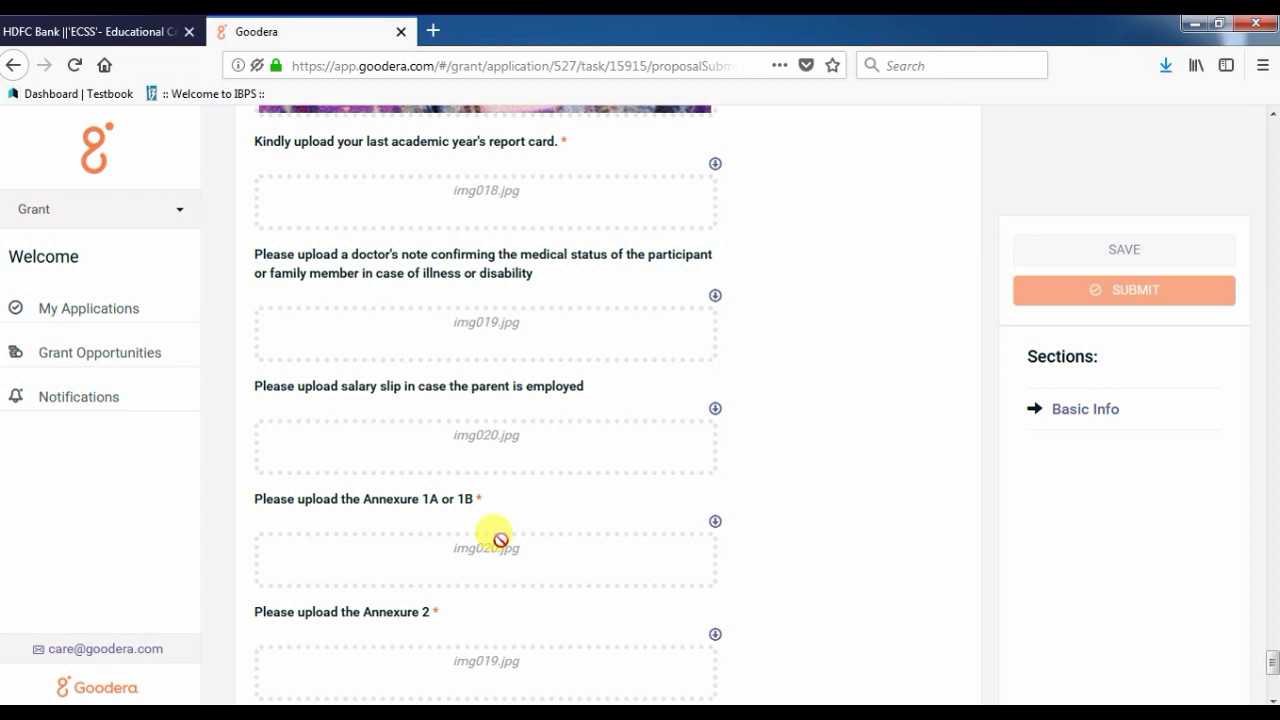
scroll(500, 540, down, 2)
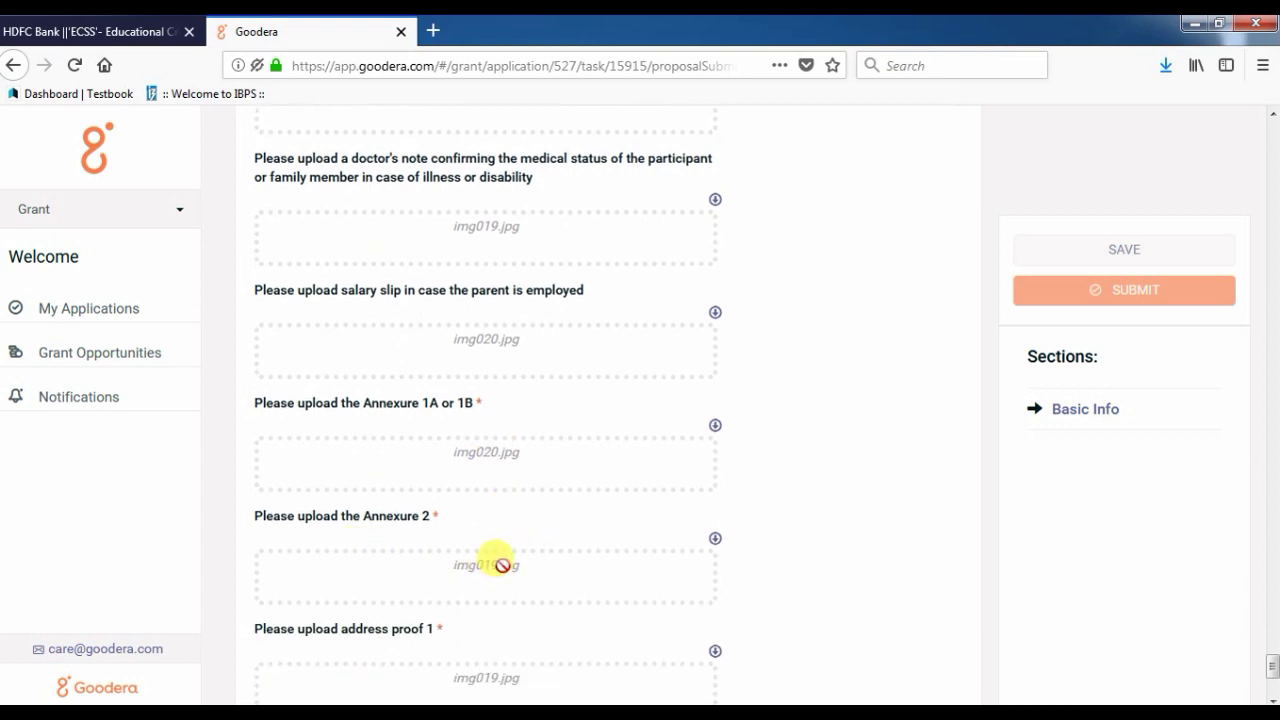
scroll(495, 570, down, 2)
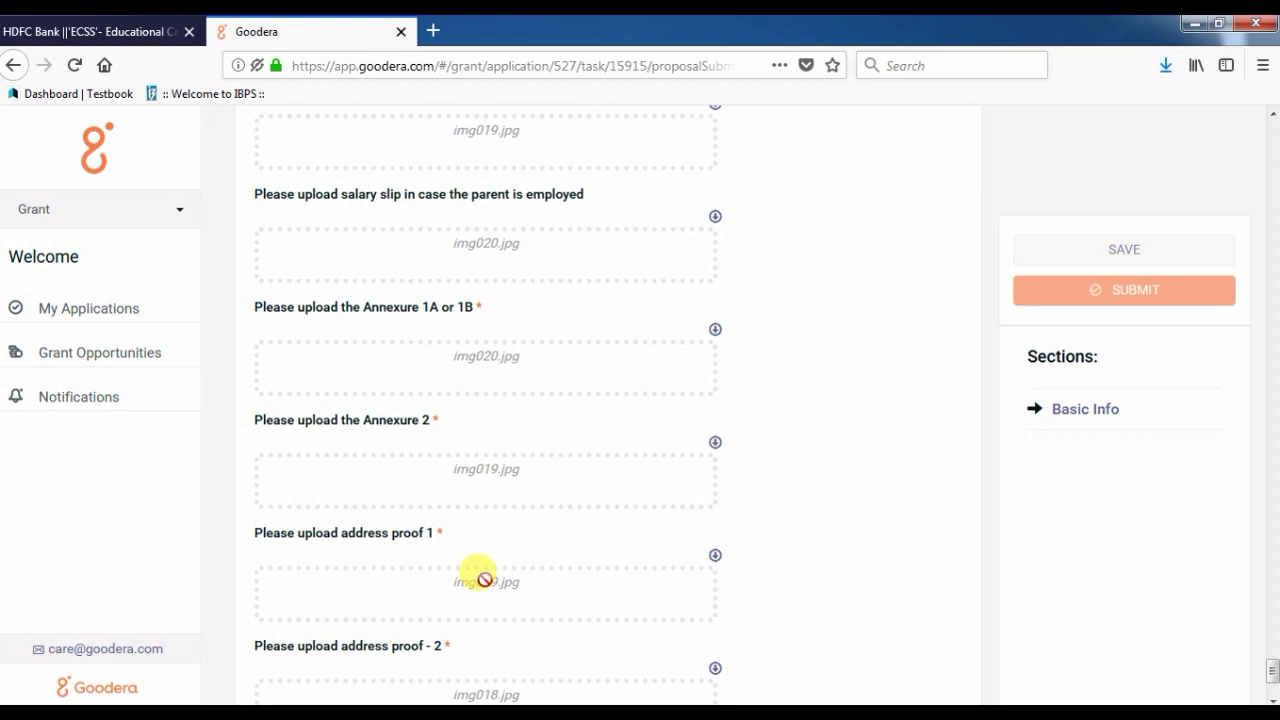
scroll(478, 588, down, 2)
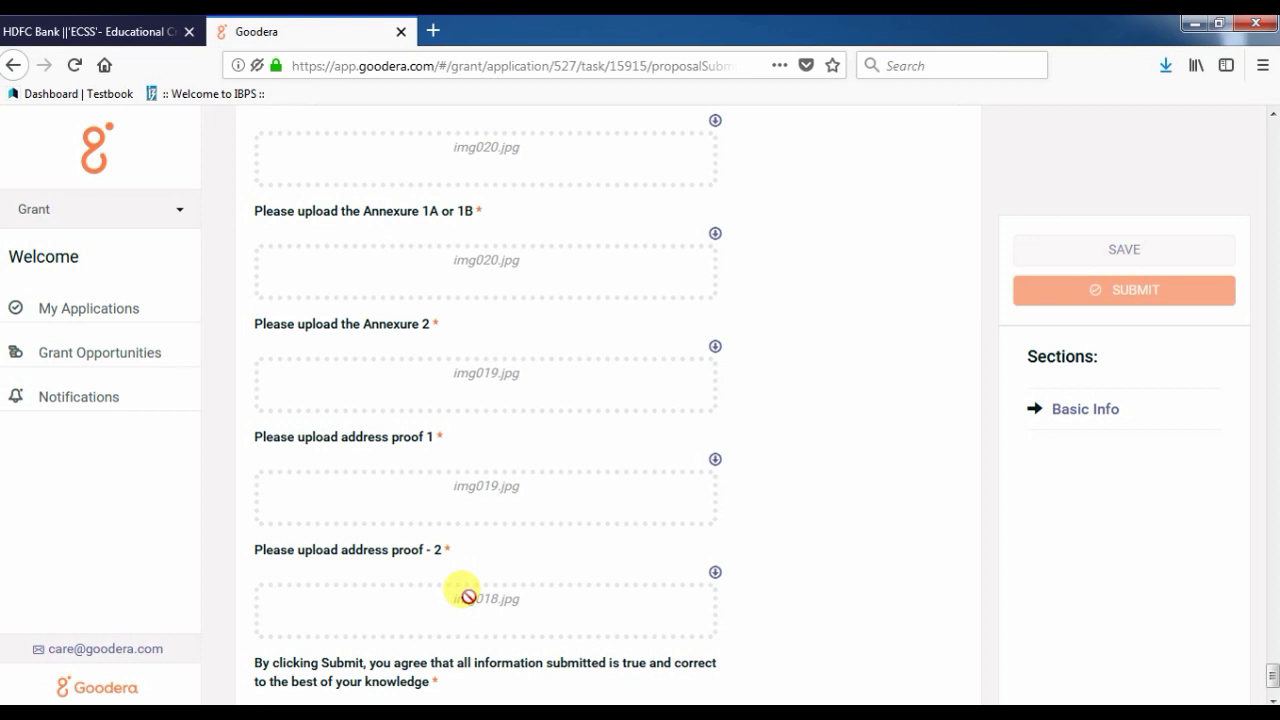
scroll(460, 593, down, 2)
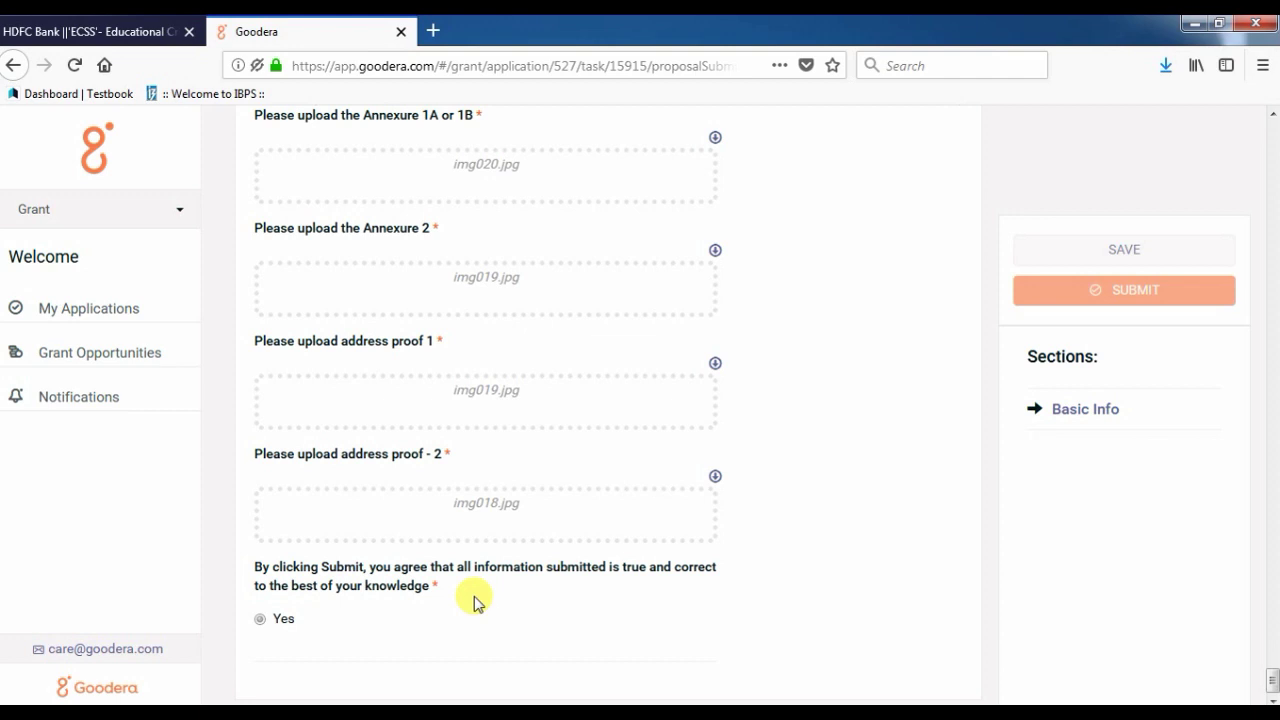